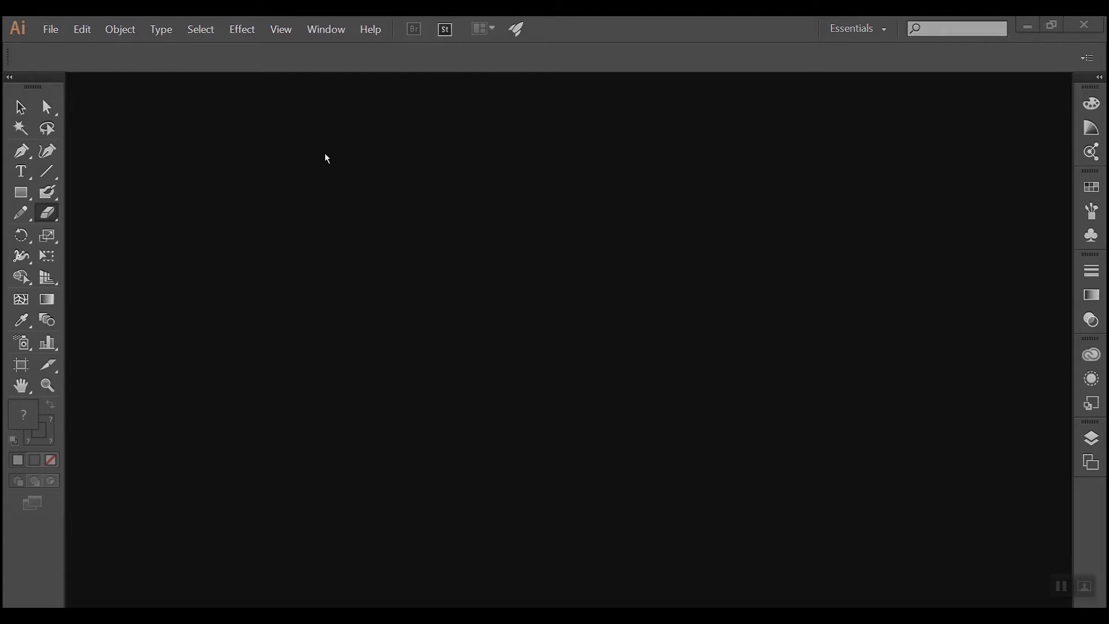
- Start a new document with the Print profile and the Letter page size
click(51, 30)
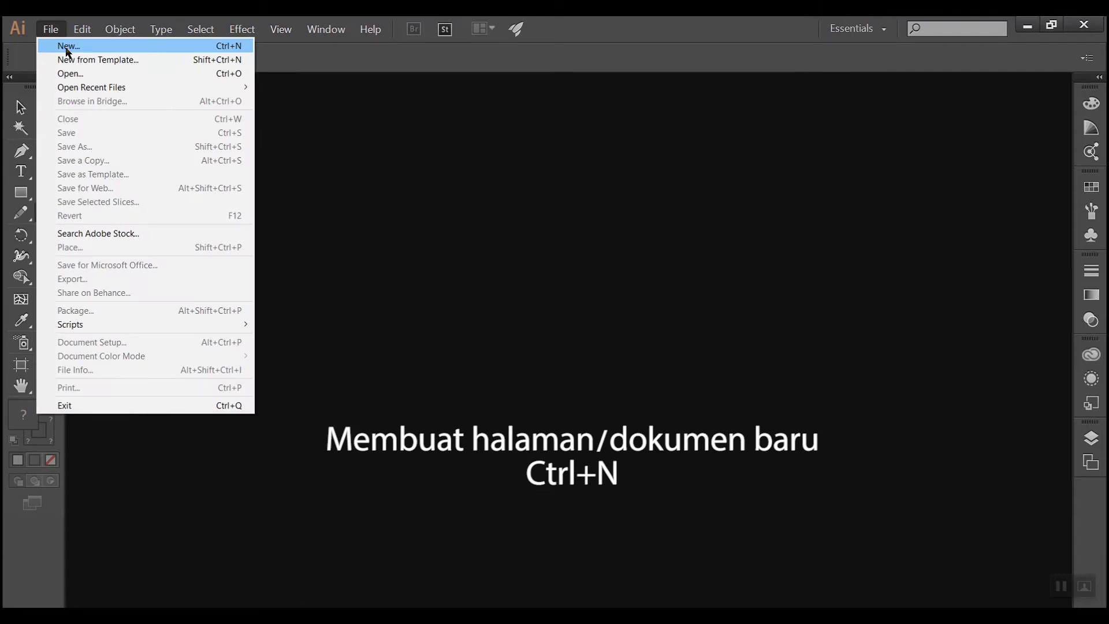
click(68, 46)
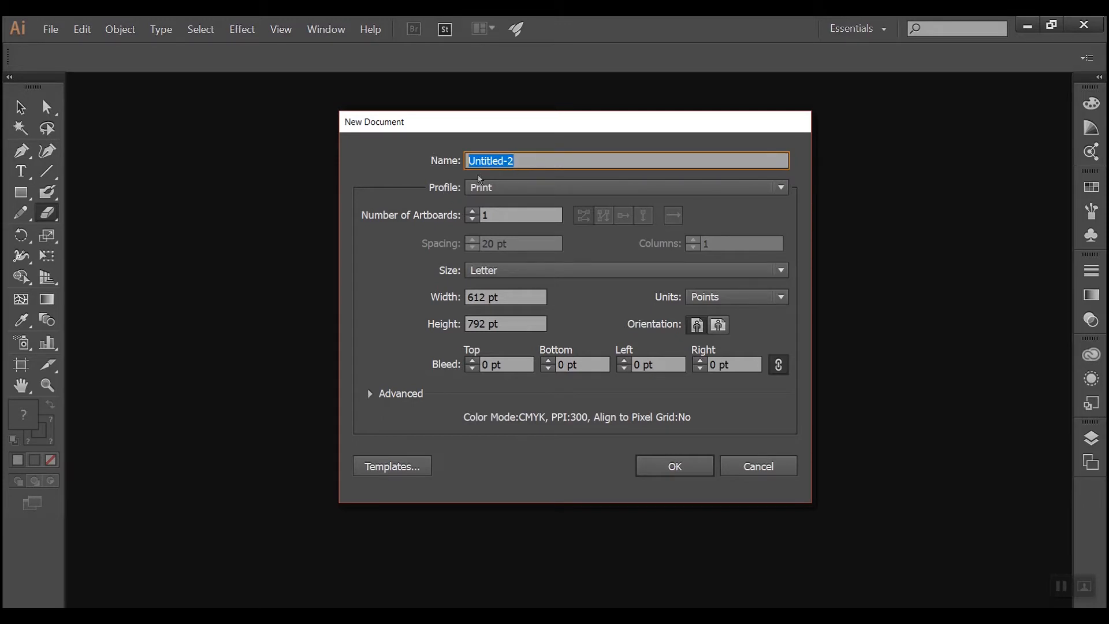
double_click(495, 161)
click(484, 191)
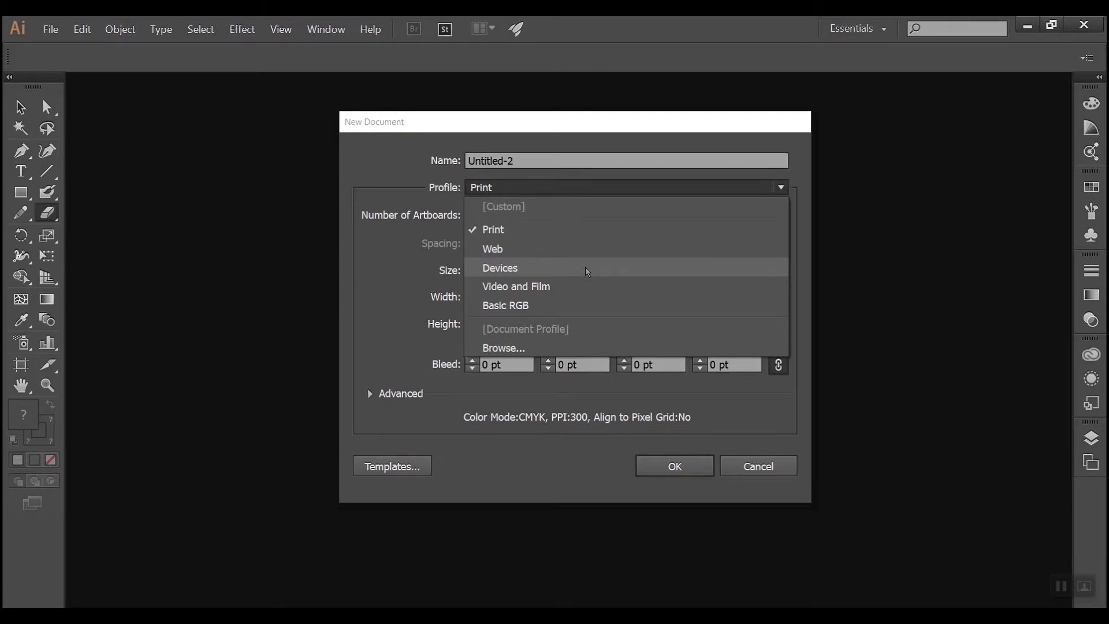
click(543, 229)
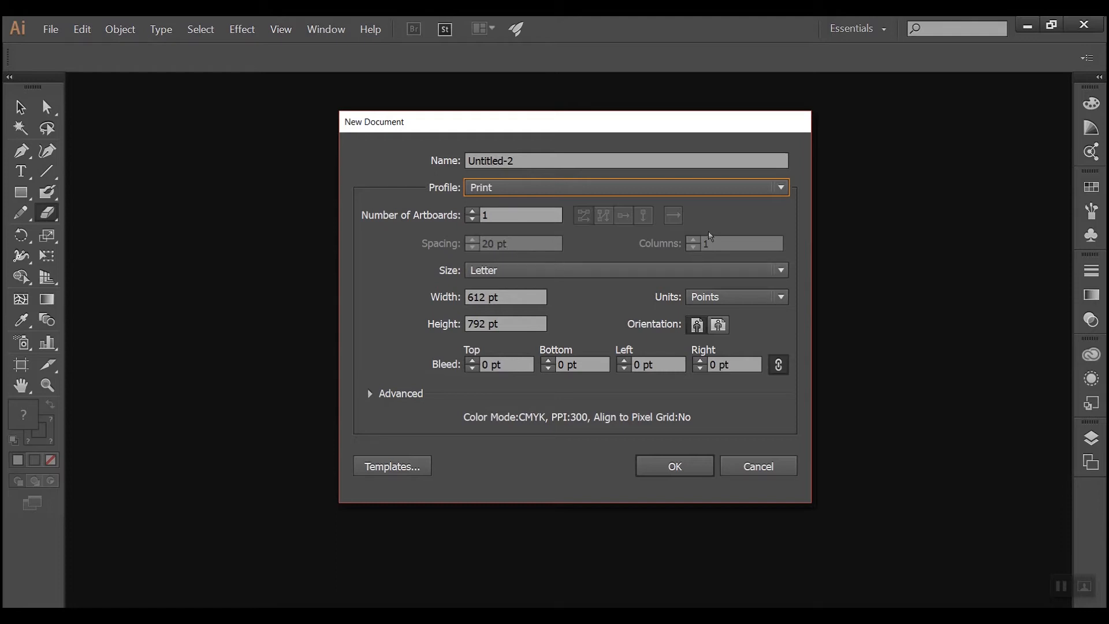
click(506, 271)
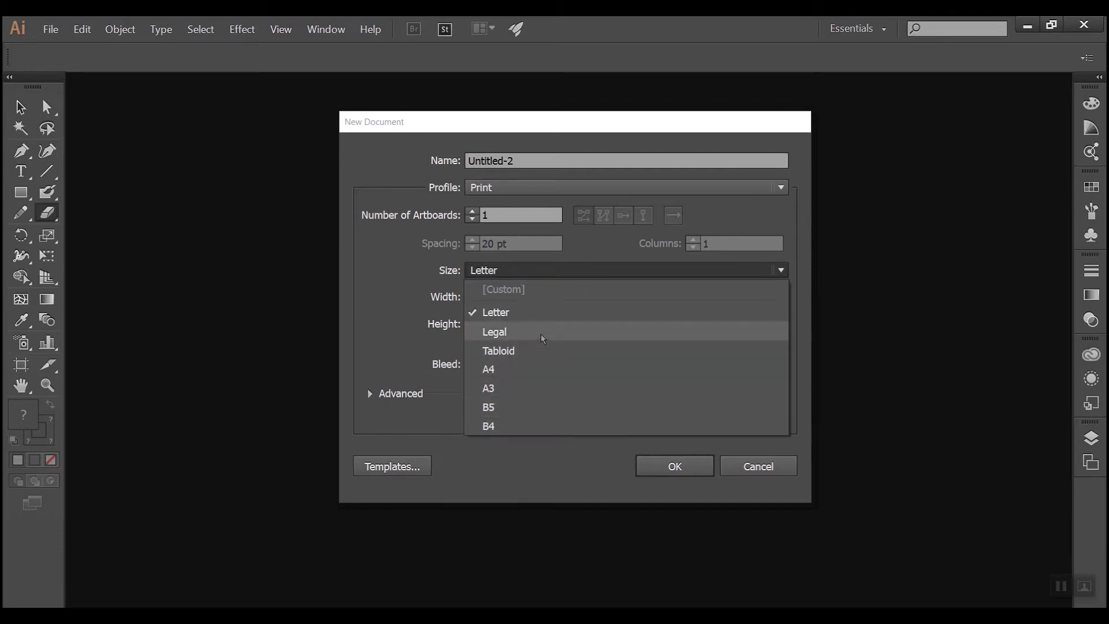
click(491, 315)
key(Tab)
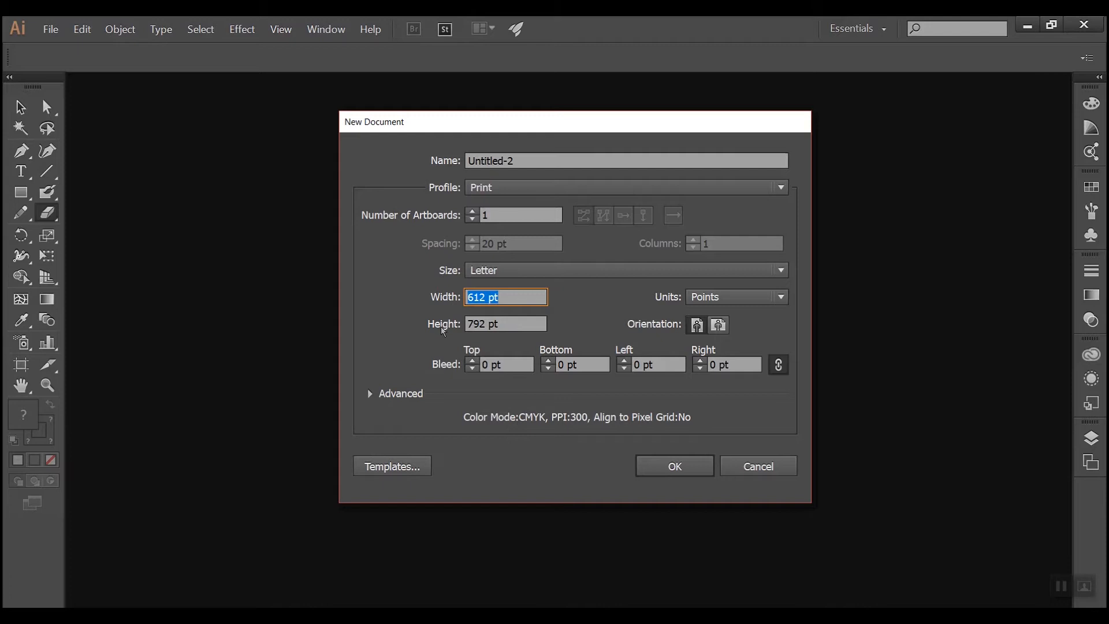
- Set the new document's measurement units to centimeters
click(500, 324)
double_click(493, 297)
click(494, 322)
double_click(493, 324)
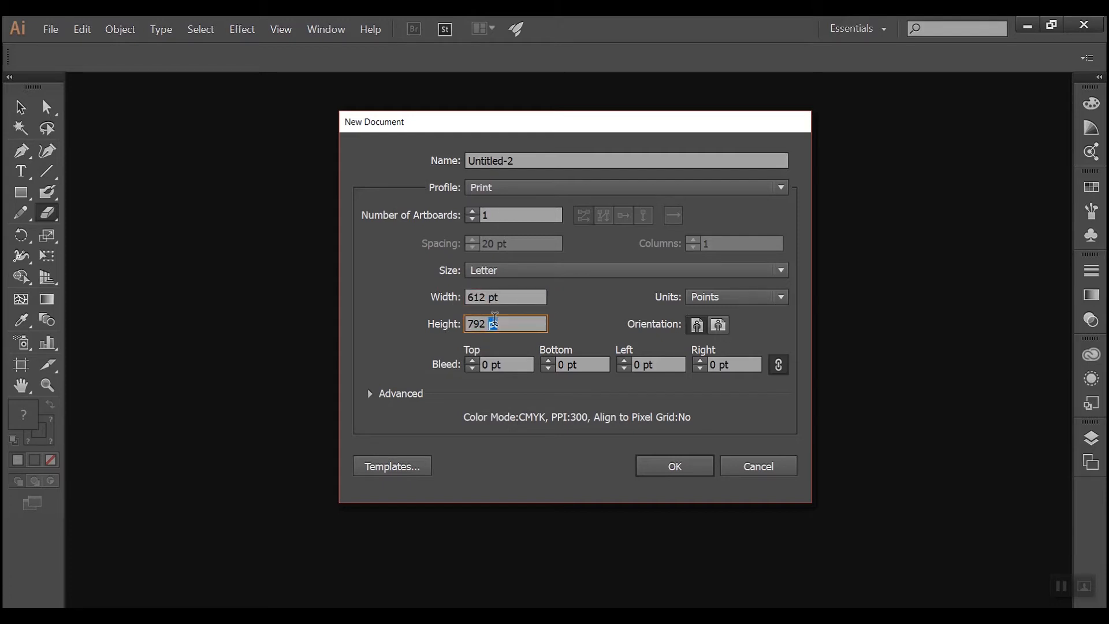
click(729, 300)
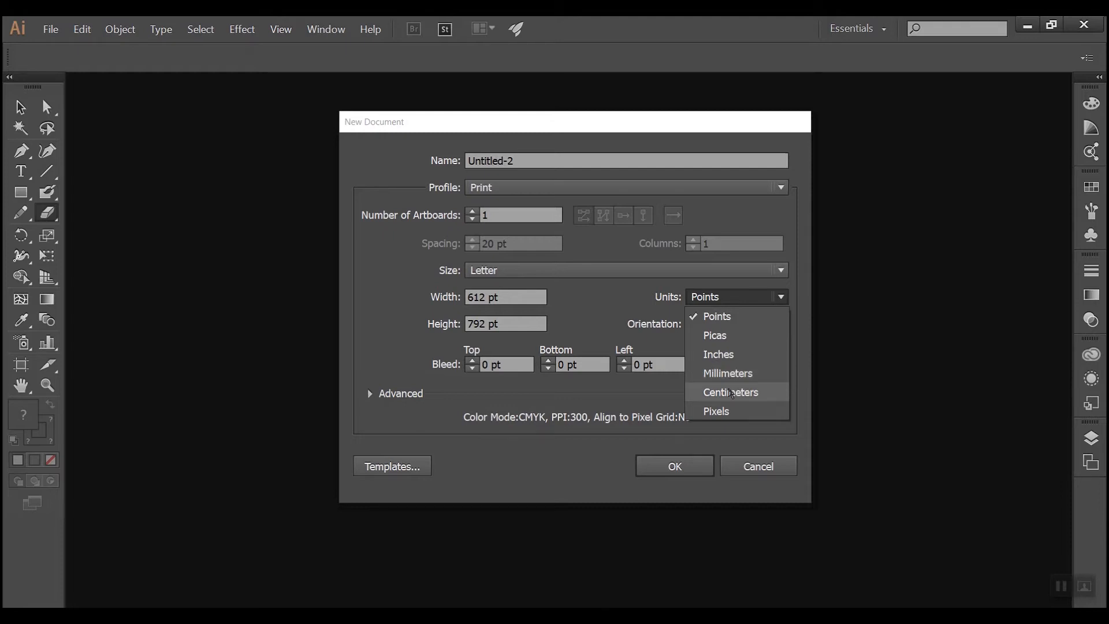
click(730, 393)
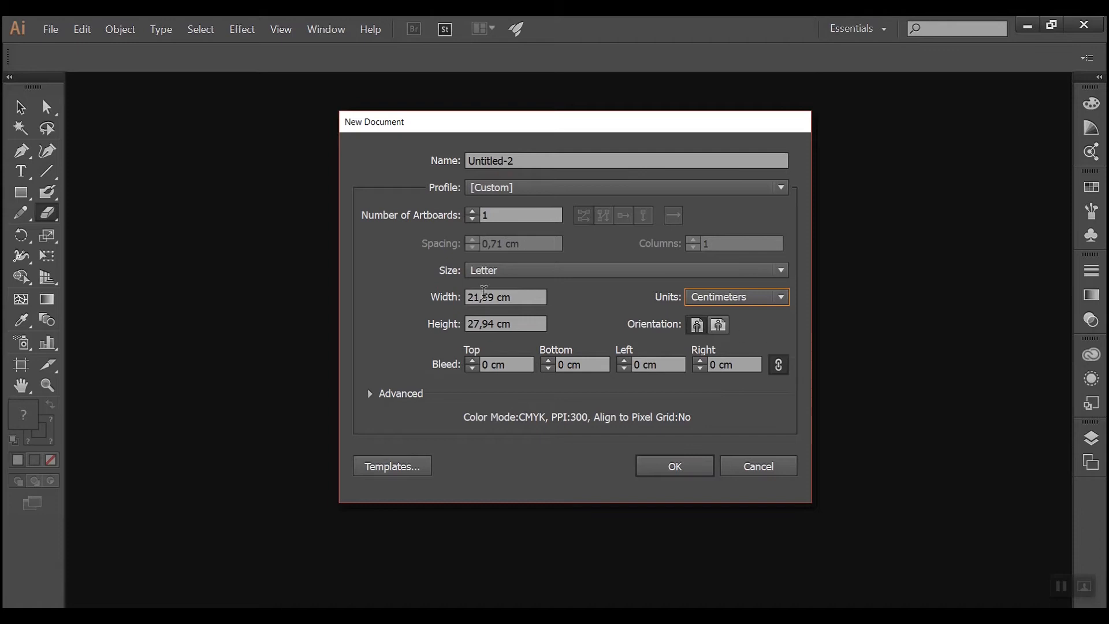
drag(511, 297, 494, 297)
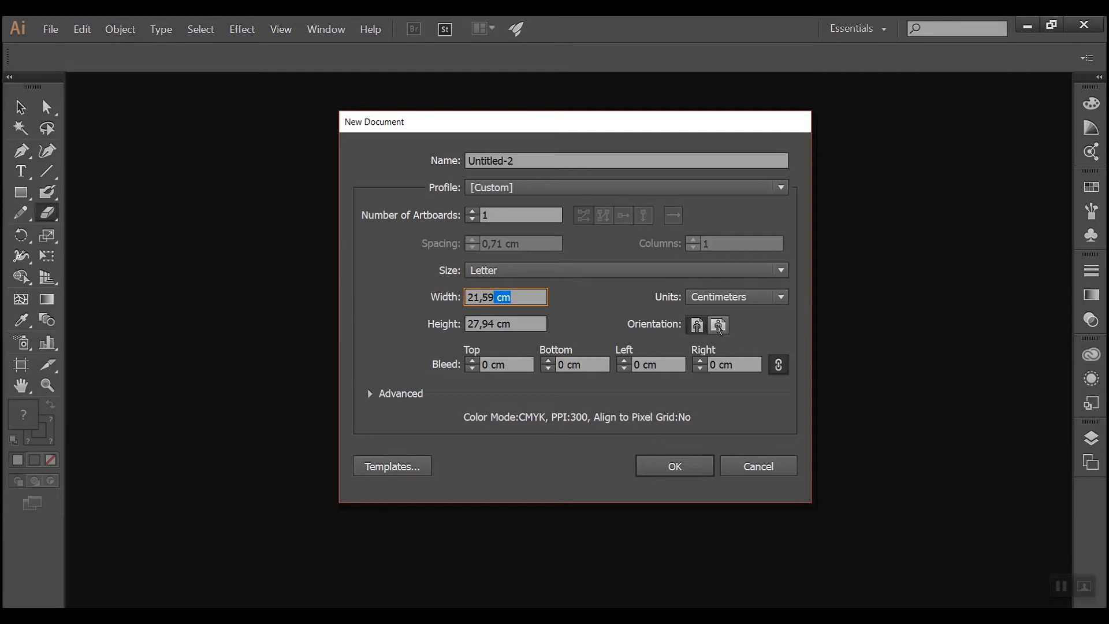
- Set the page orientation to landscape and create the document
click(720, 329)
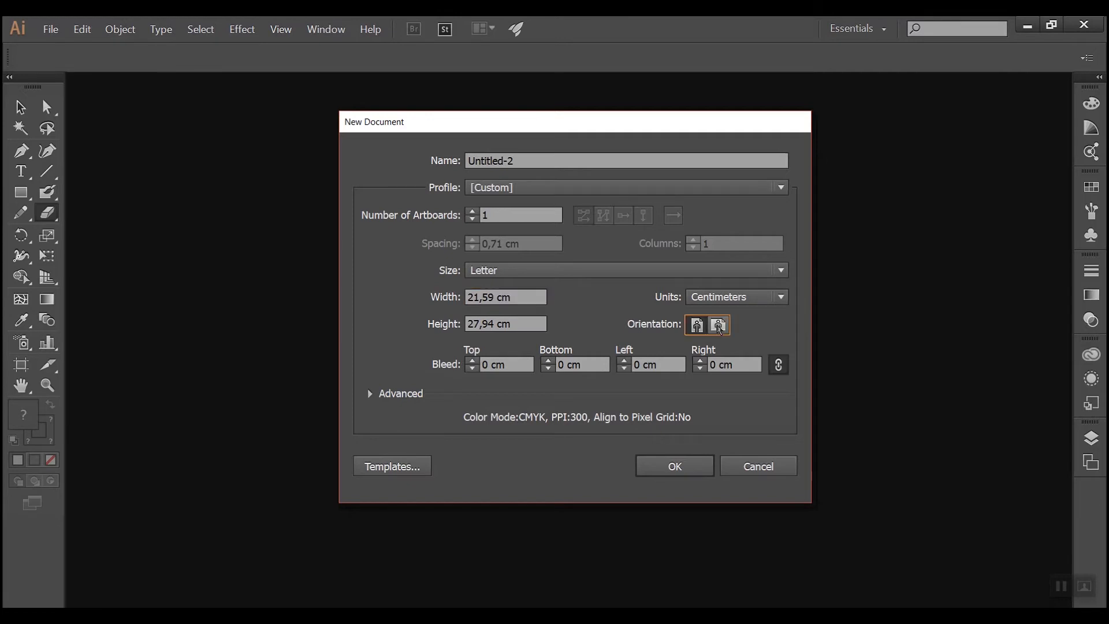
click(698, 325)
click(722, 330)
click(698, 327)
click(720, 329)
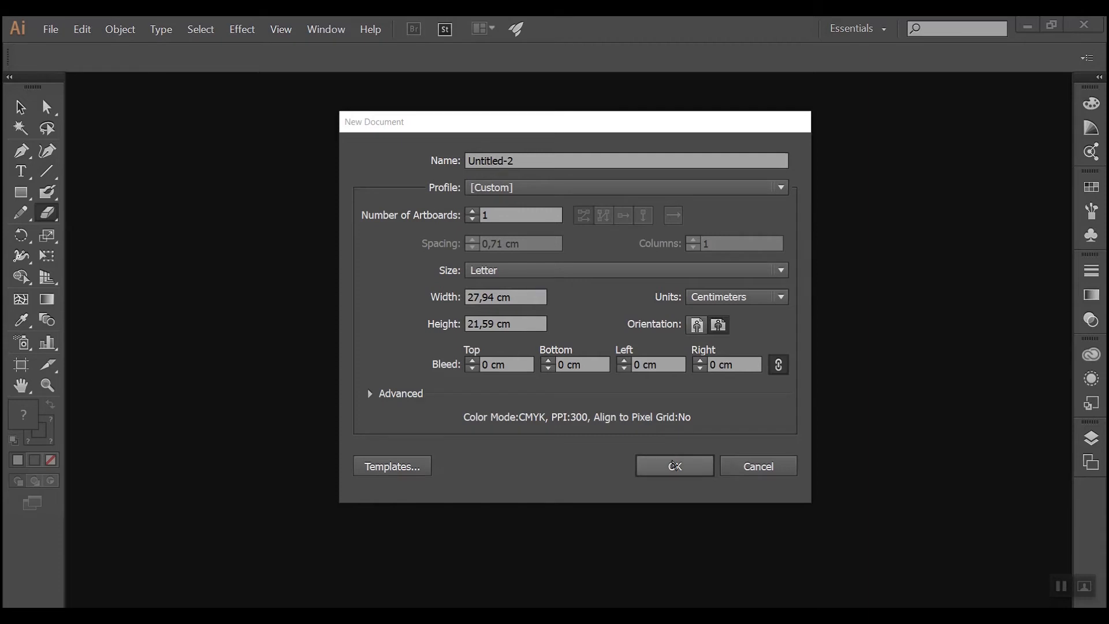
click(674, 464)
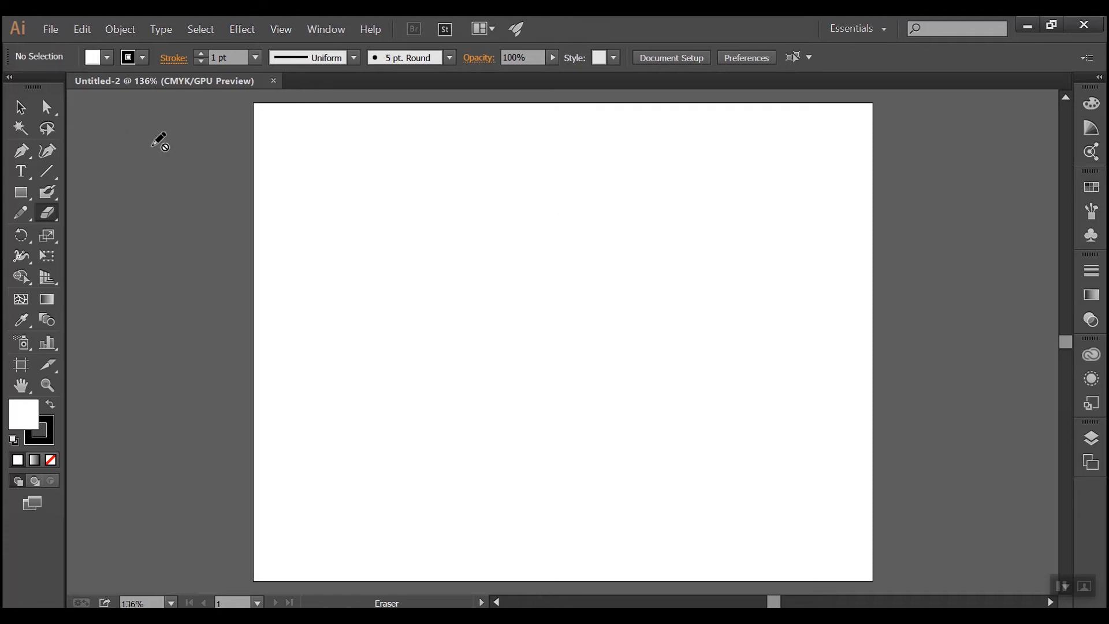
- Switch to the custom workspace named "workspace kuu"
click(858, 28)
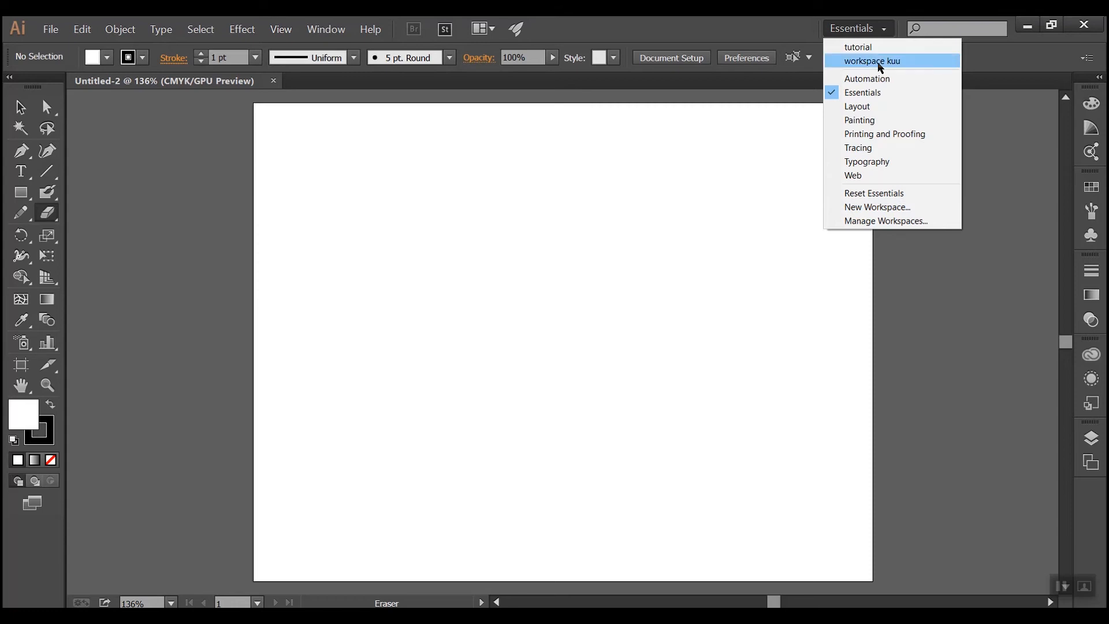
click(881, 67)
click(878, 28)
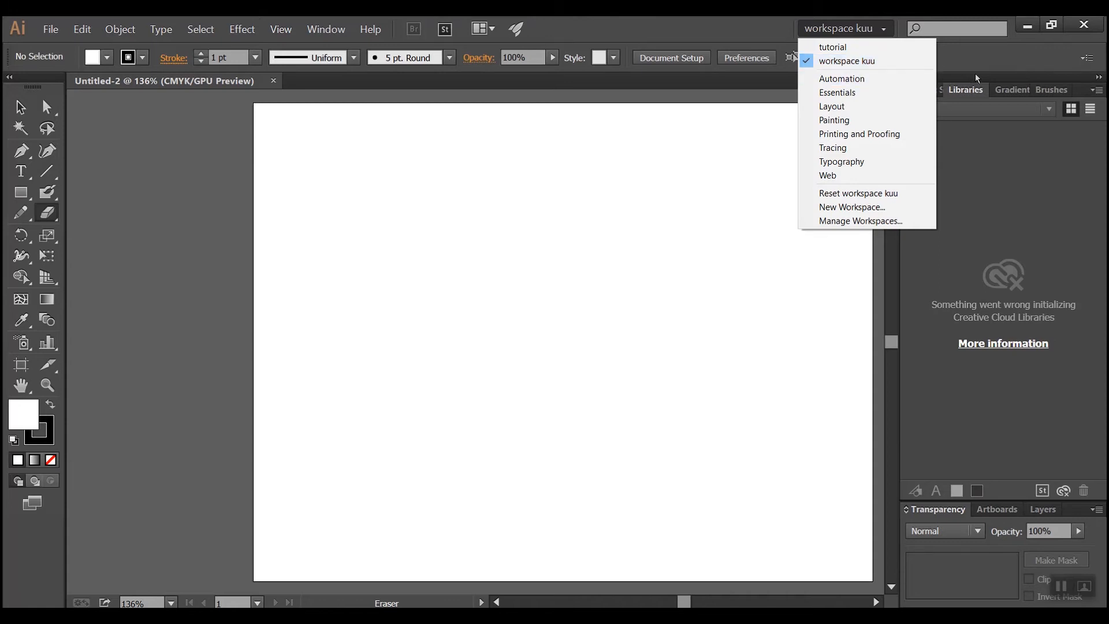
click(980, 58)
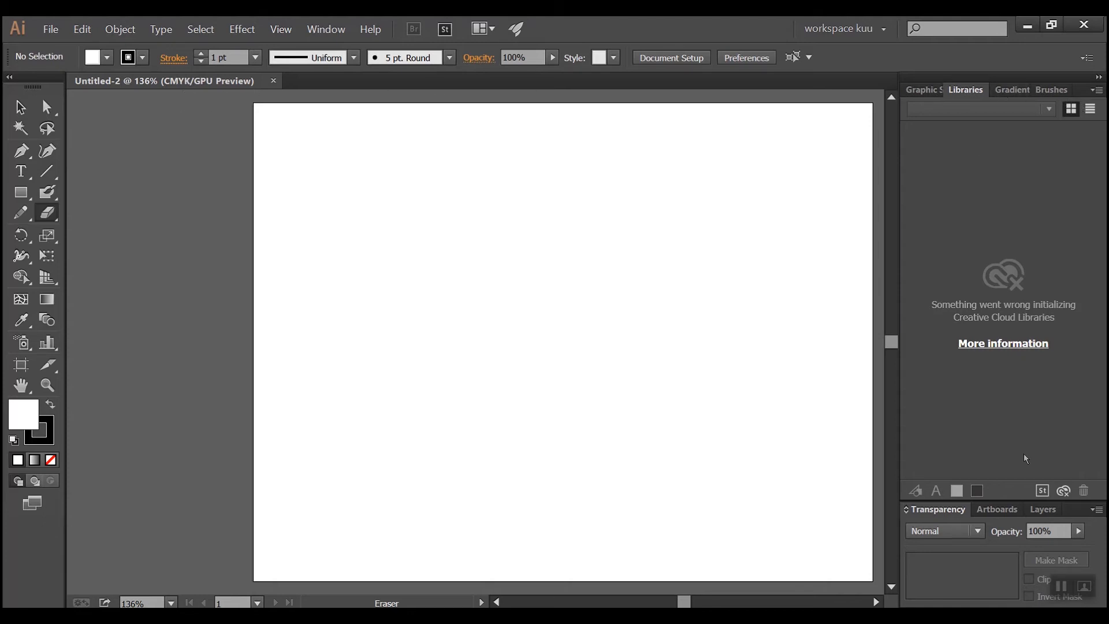
- Try out the Layout workspace and the Painting workspace
click(885, 34)
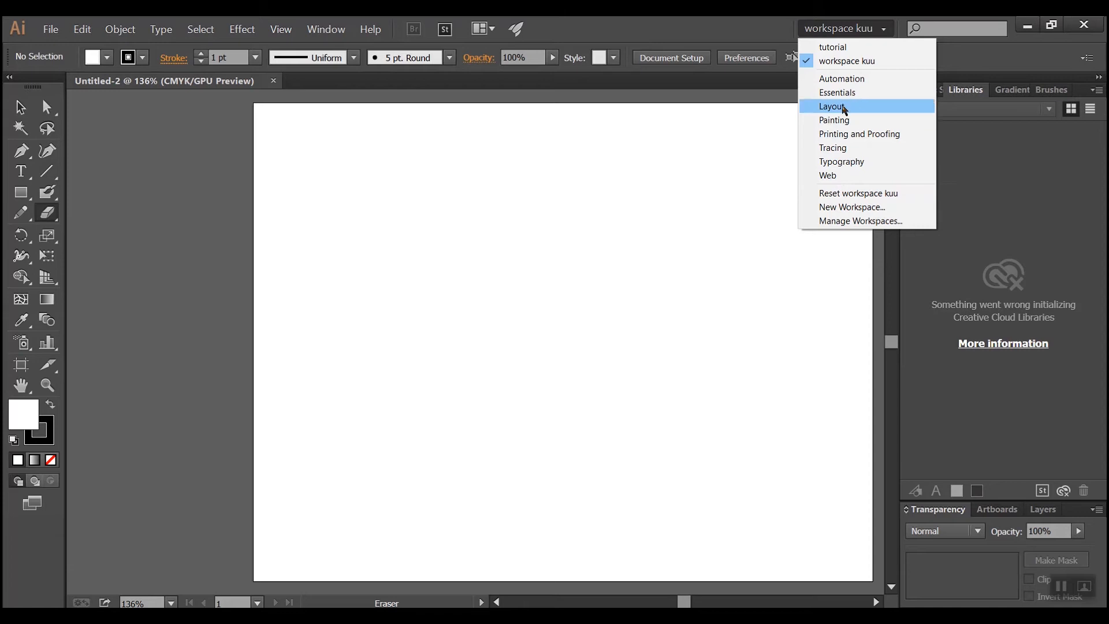
click(881, 30)
click(879, 29)
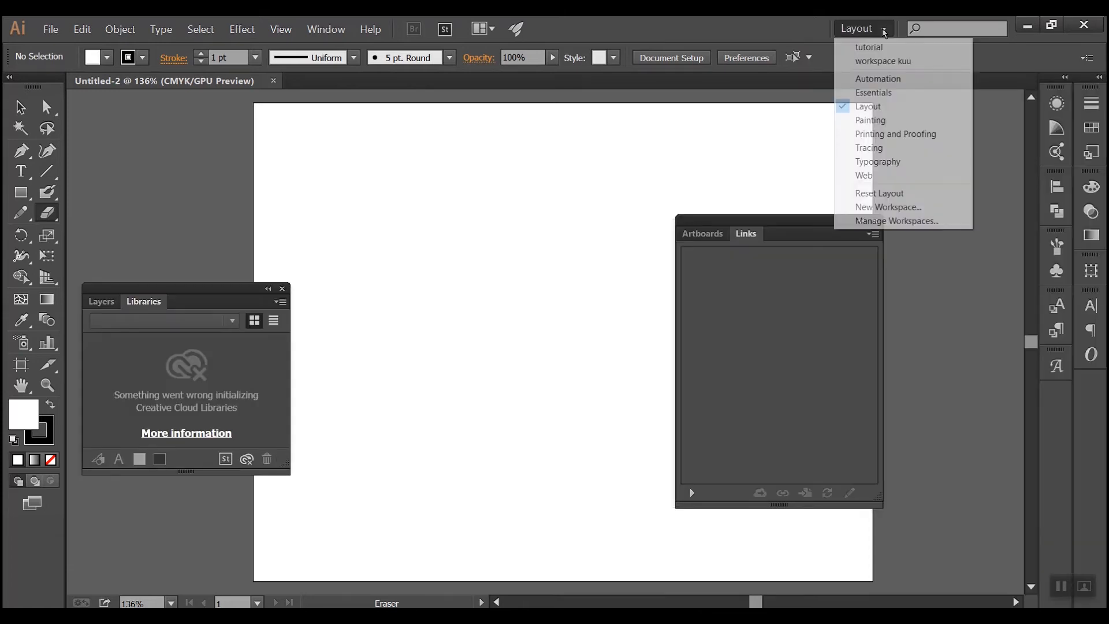
click(875, 120)
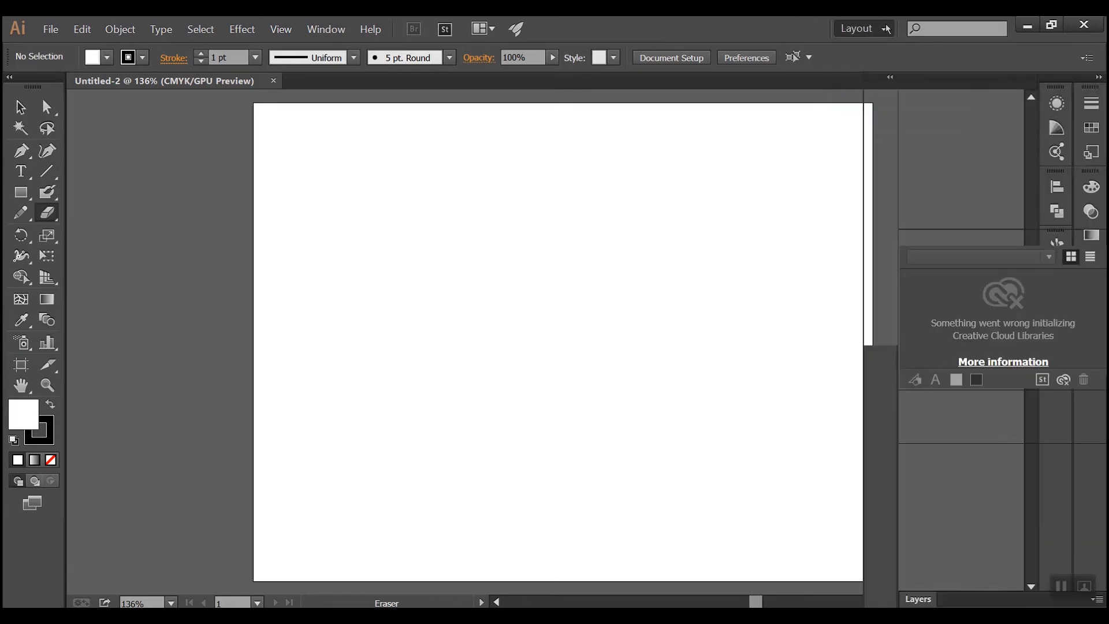
- Switch to the Typography workspace
click(885, 30)
click(868, 162)
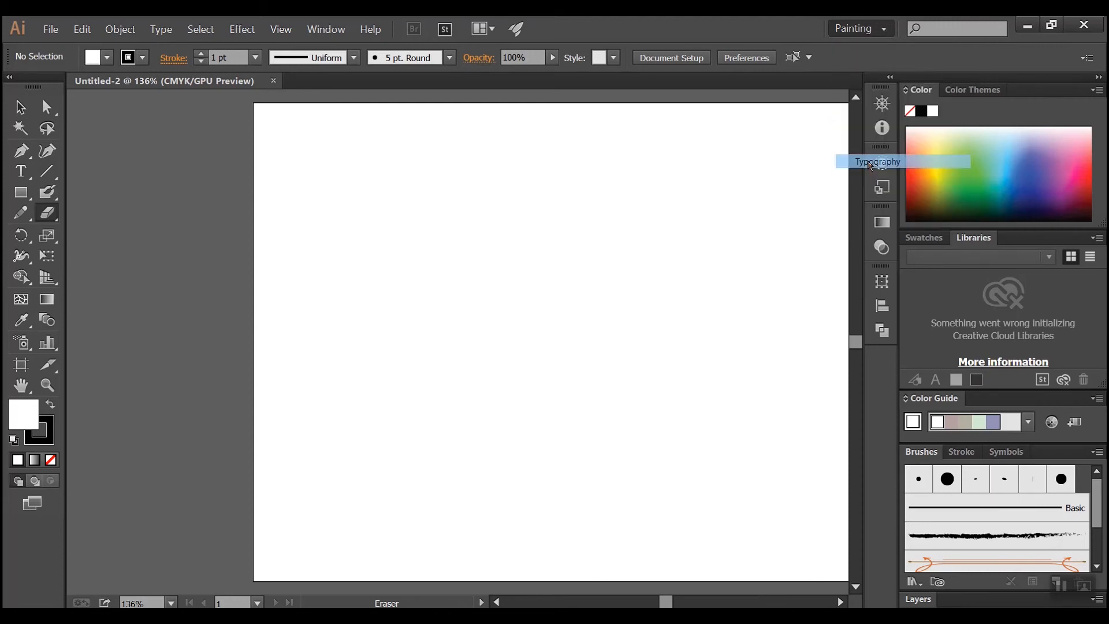
click(884, 28)
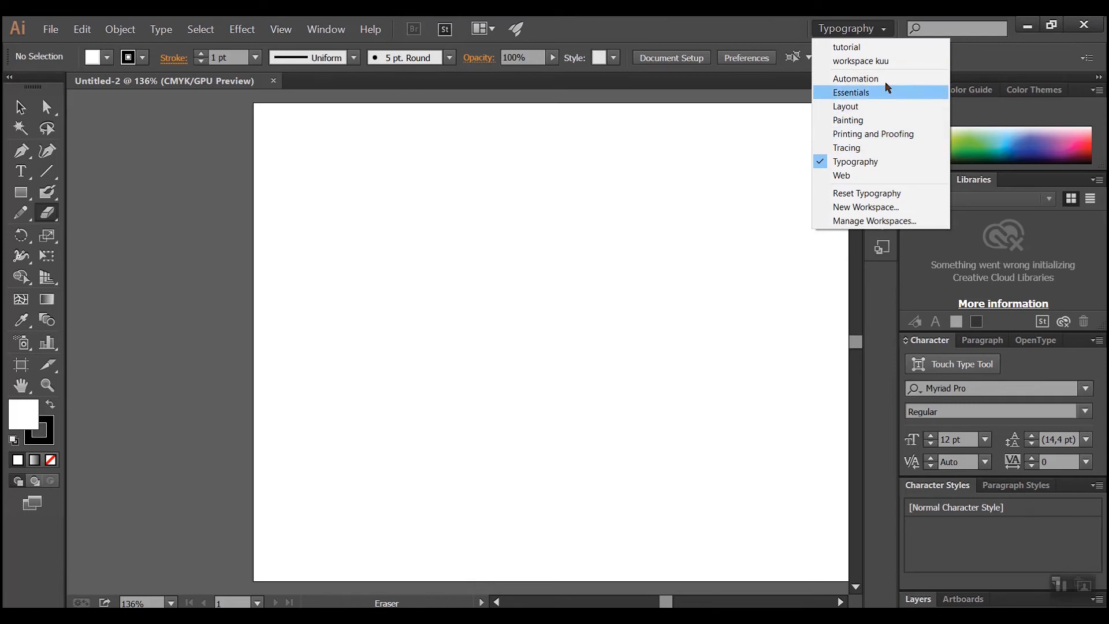
click(708, 181)
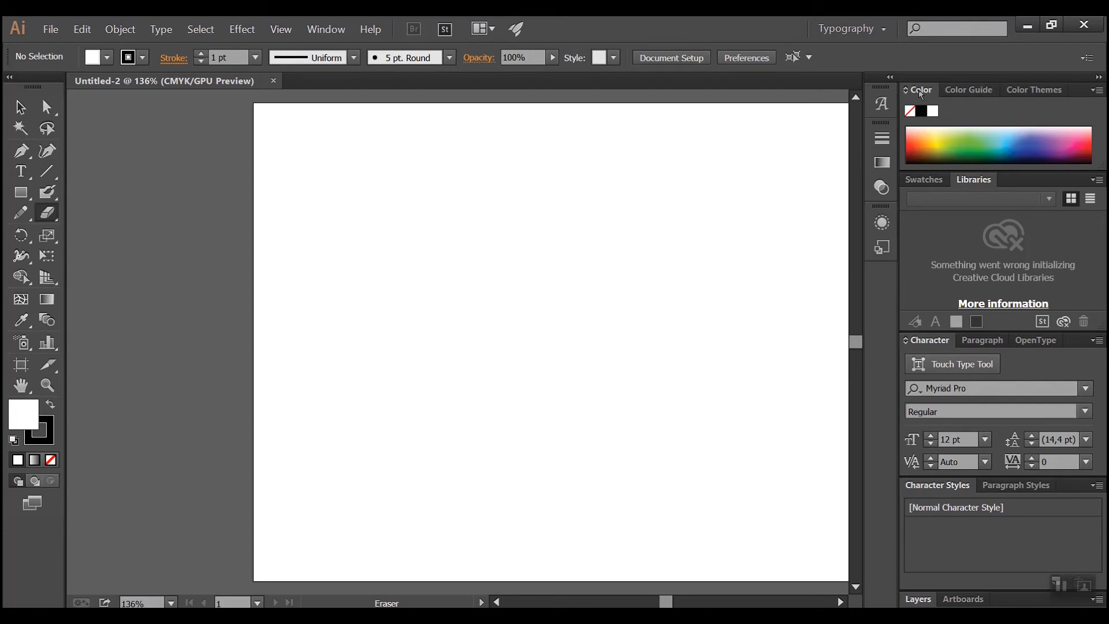
- Open the User Interface settings in the program preferences
click(82, 30)
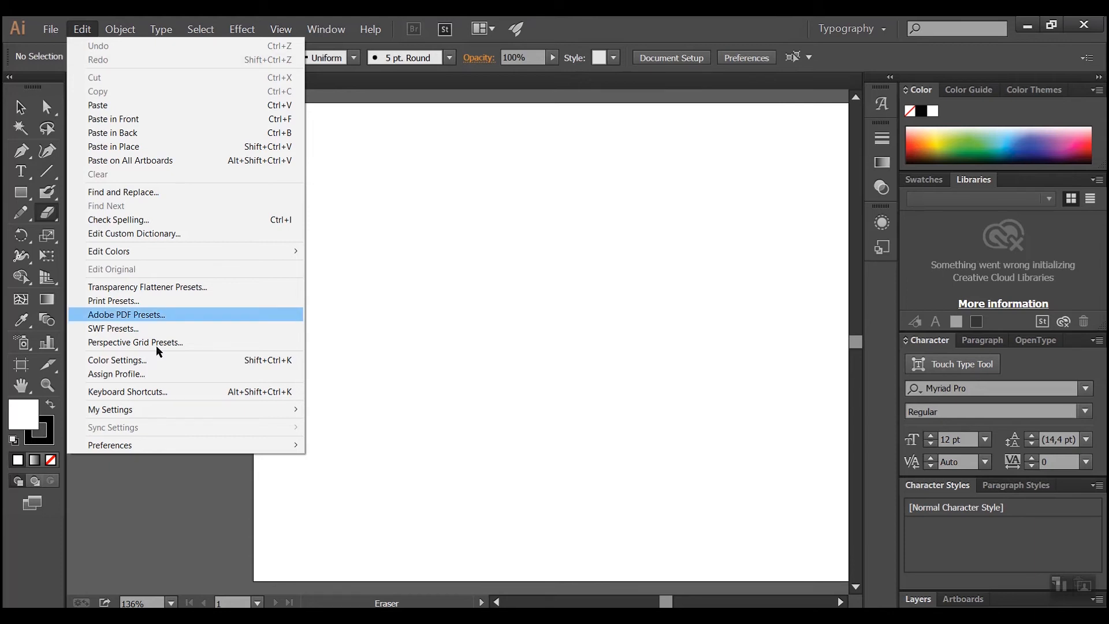
mouse_move(154, 446)
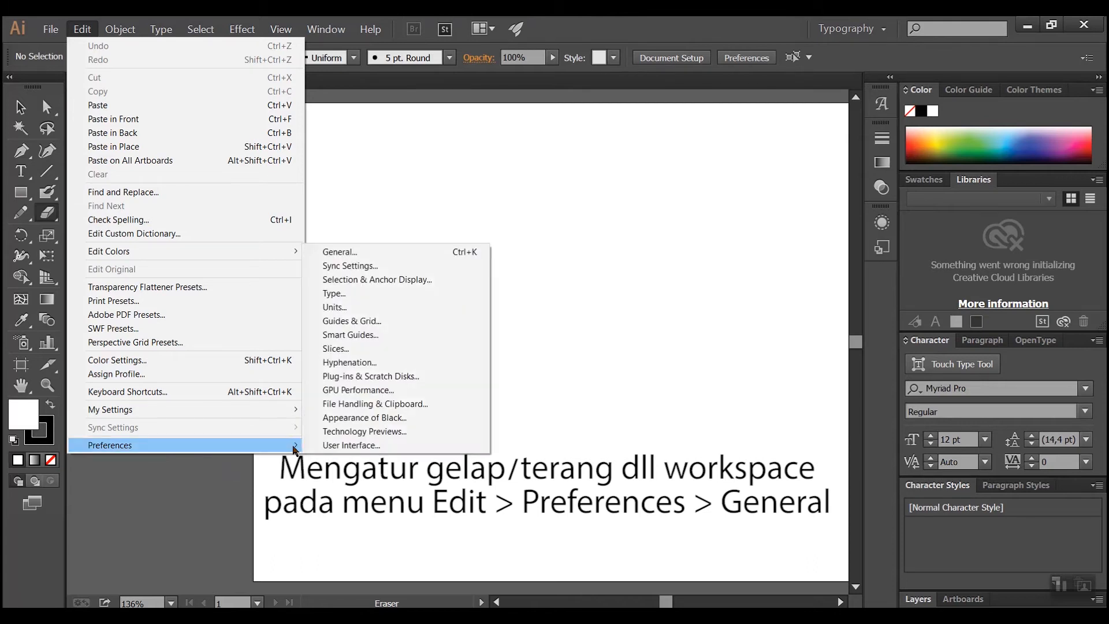
click(361, 252)
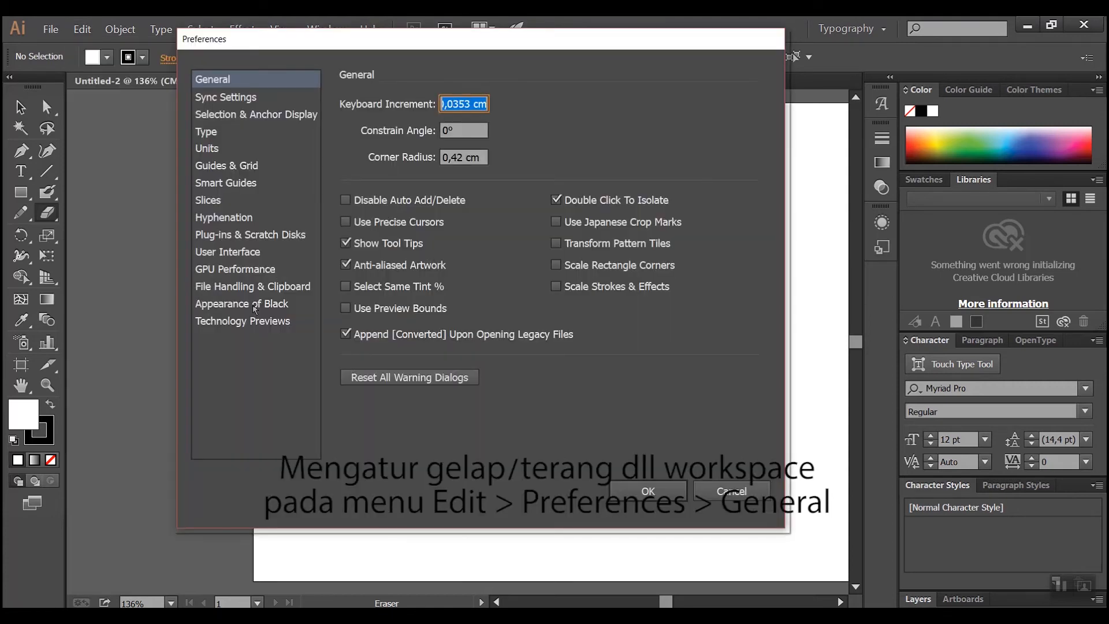
click(240, 254)
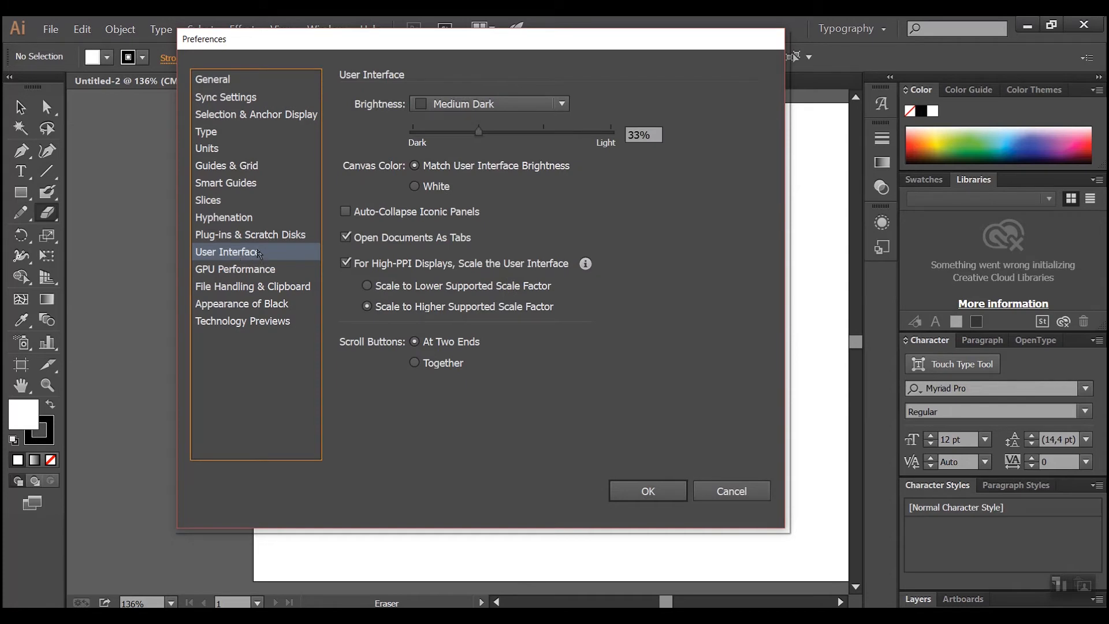
- Try a custom interface brightness of about 13%, followed by the Dark and Medium Dark presets
click(509, 102)
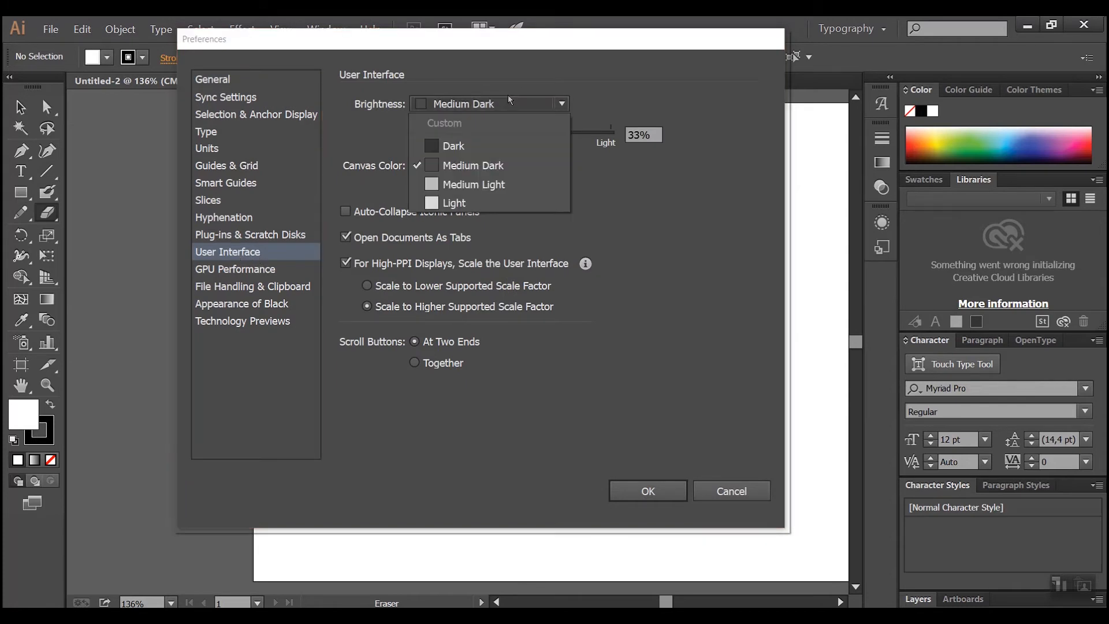
click(509, 102)
drag(481, 132, 418, 138)
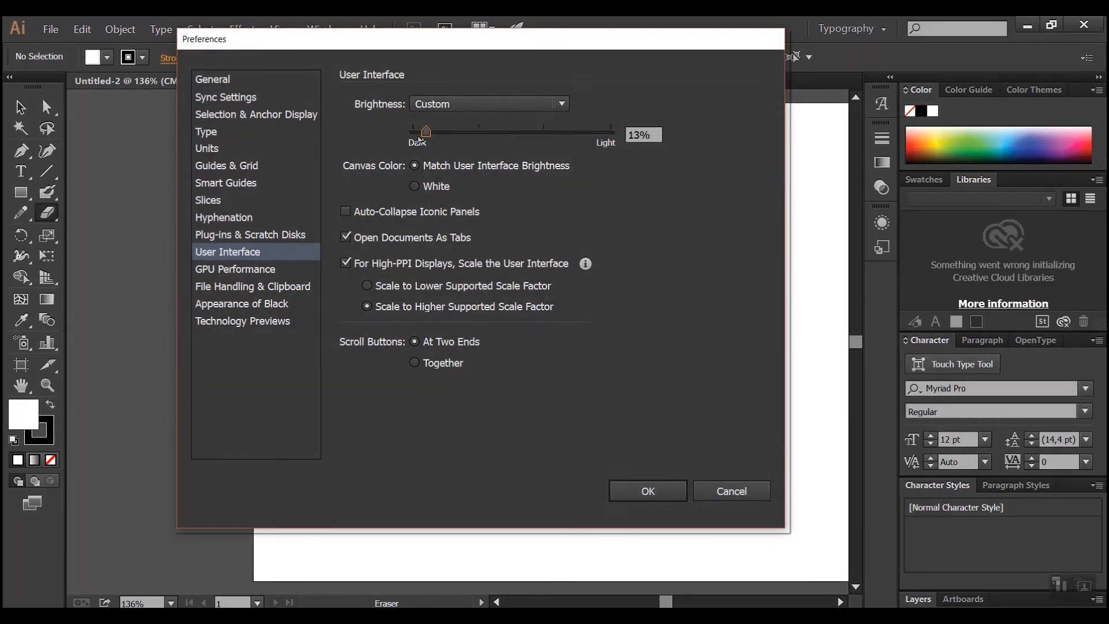
click(456, 104)
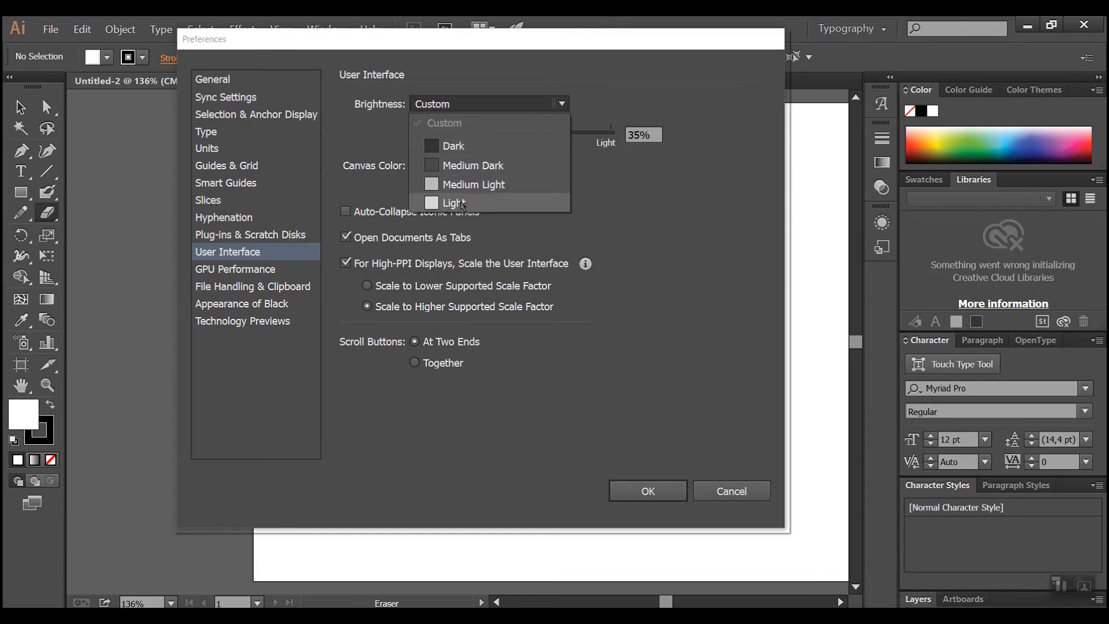
click(468, 148)
click(480, 104)
click(473, 164)
- Set the interface brightness to the Light preset, and reduce it to a custom 40%
click(485, 104)
click(494, 202)
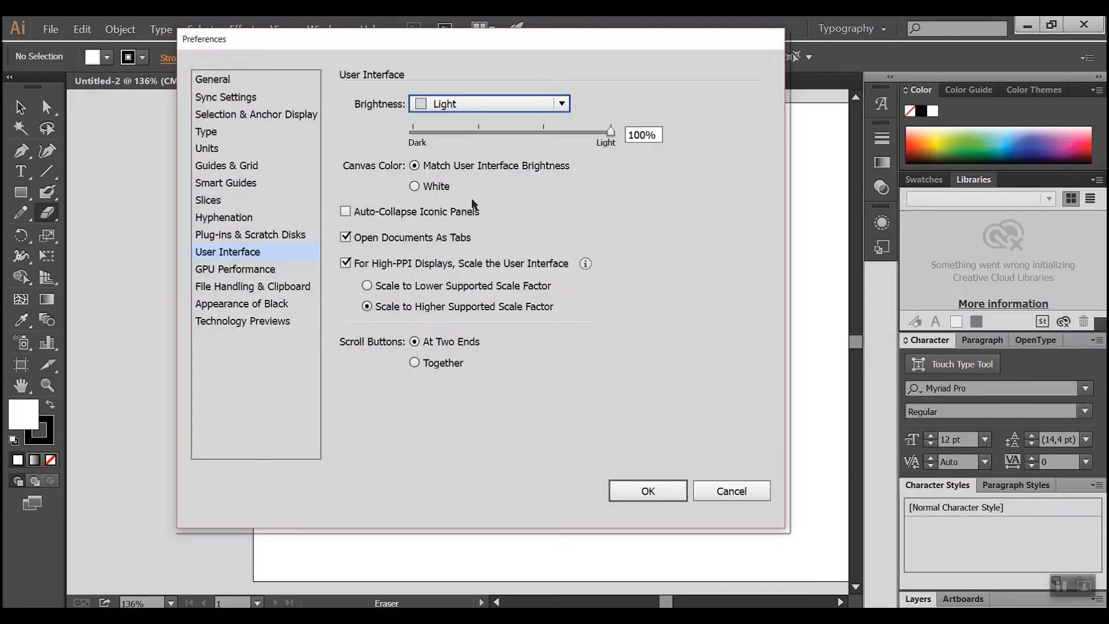
drag(611, 132, 494, 133)
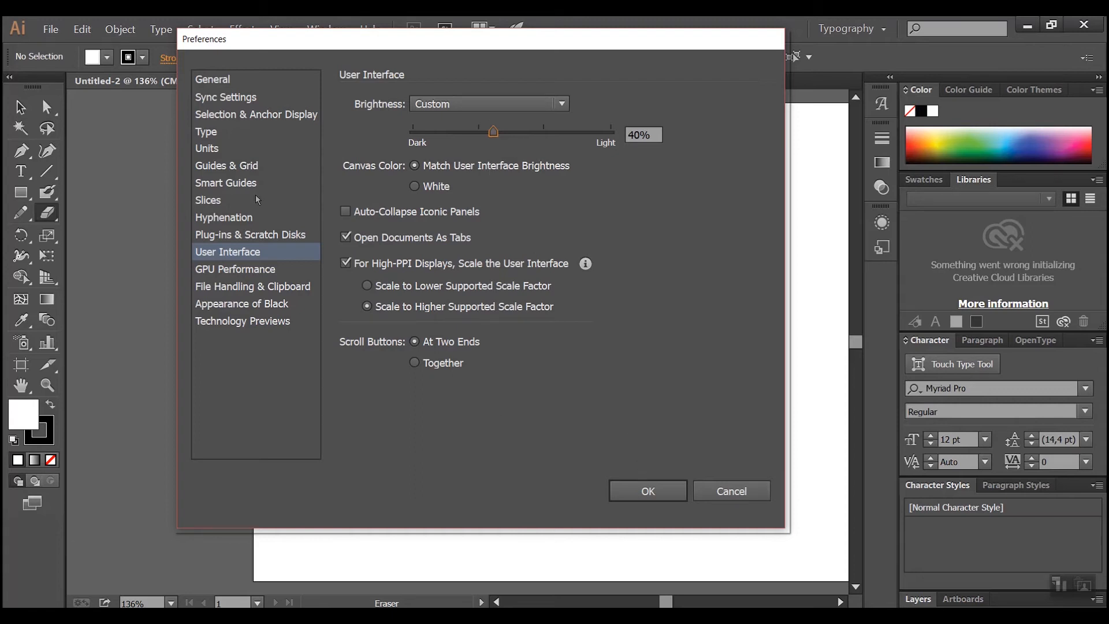
- Examine the guide color setting in the Guides & Grid preferences
click(246, 169)
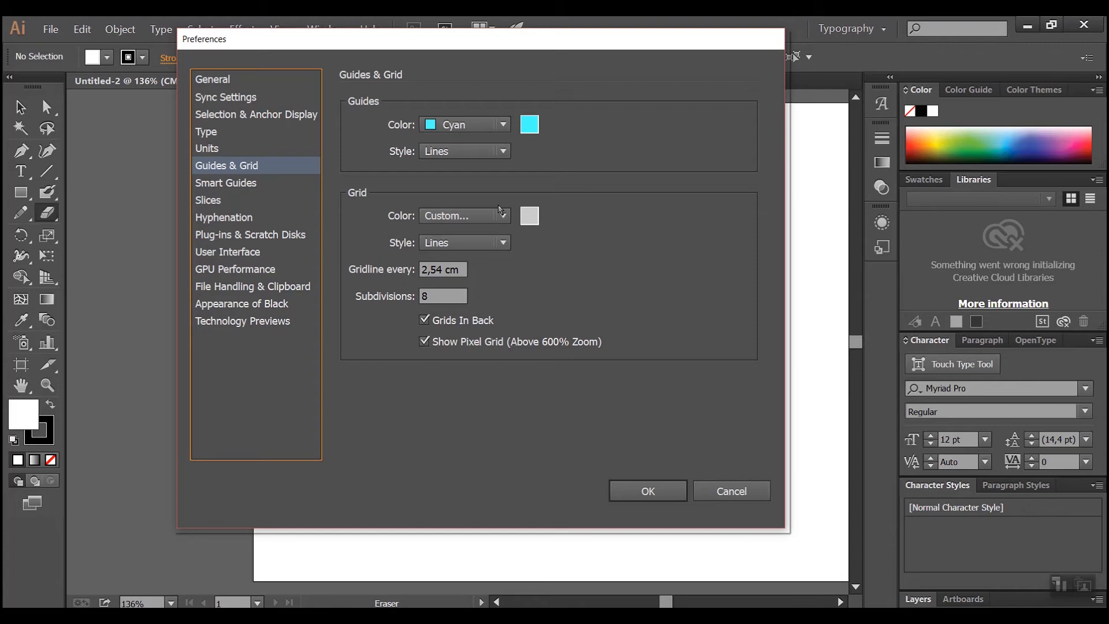
click(501, 127)
click(603, 134)
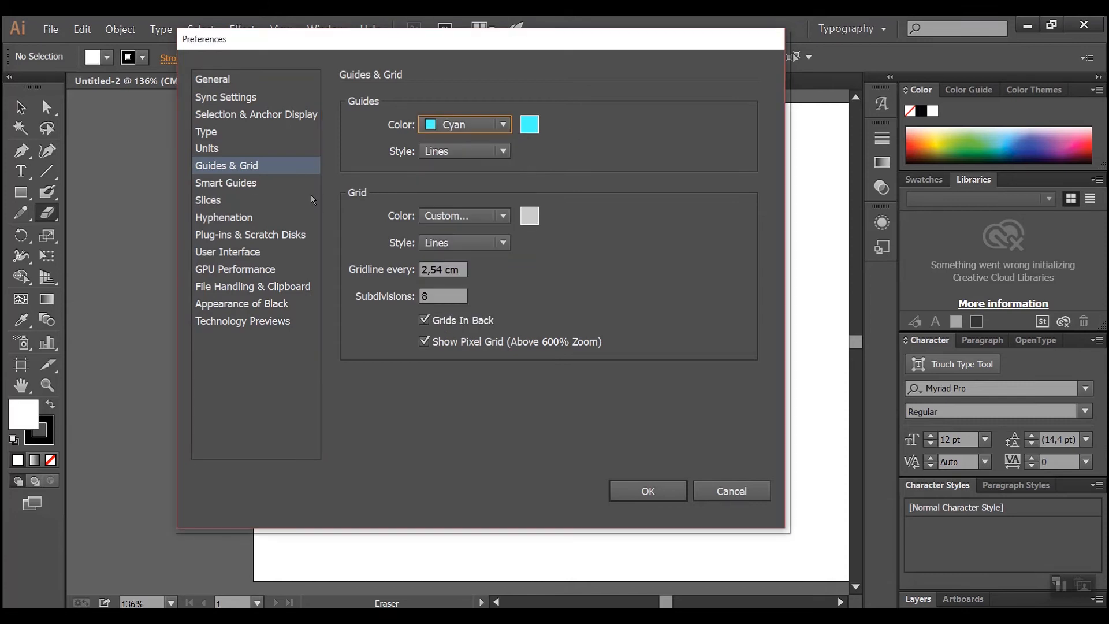
- In the Units preferences, set the stroke units to Centimeters and the type units to Millimeters, and apply the changes
click(206, 149)
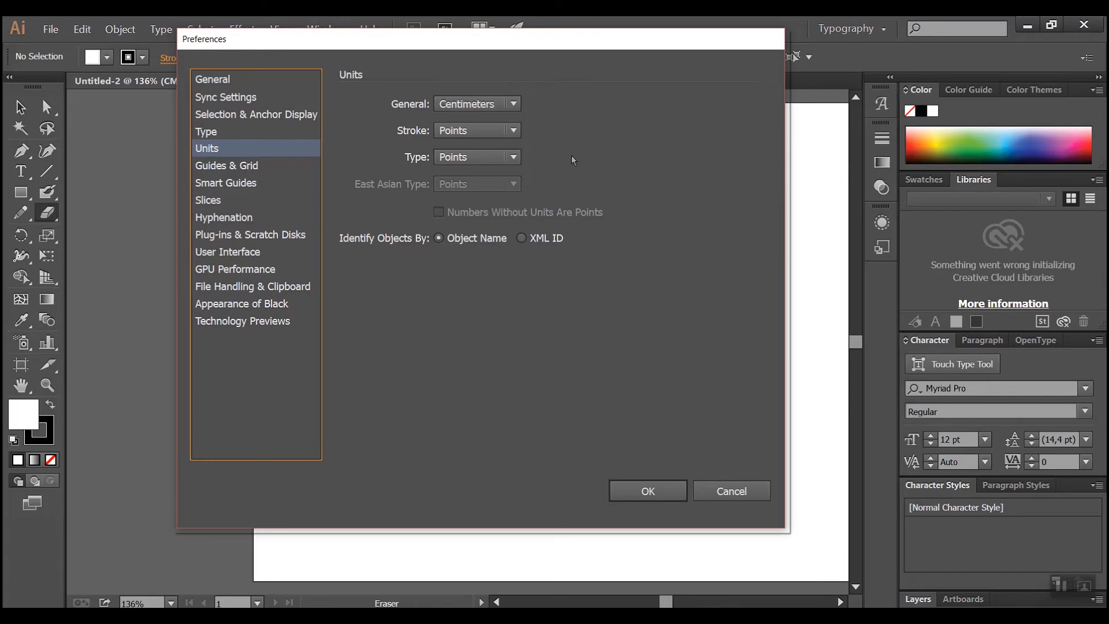
click(492, 130)
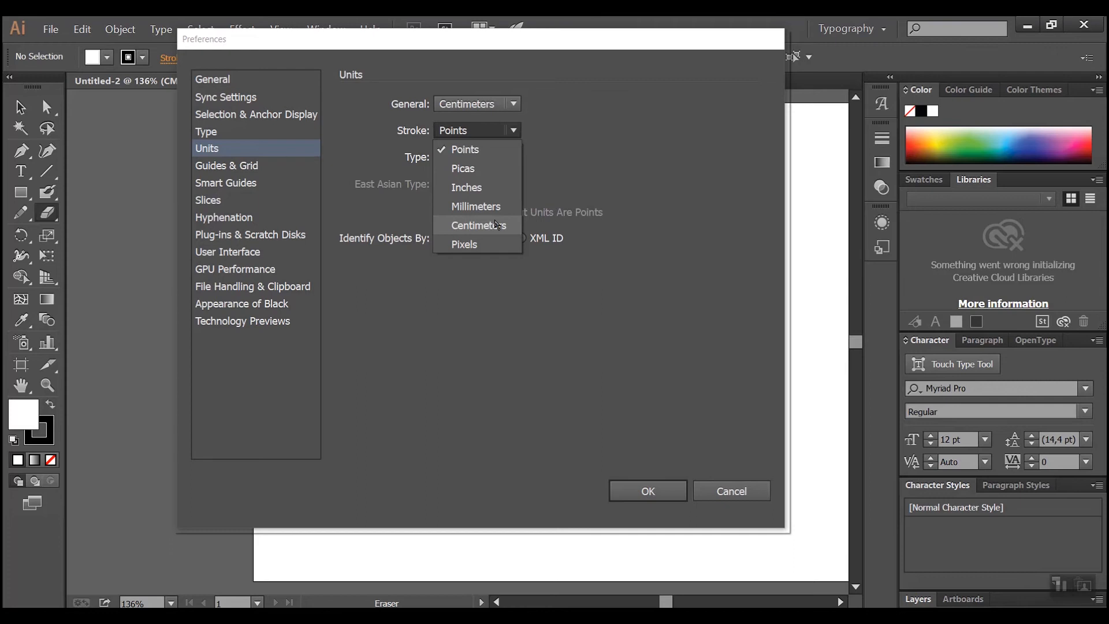
click(495, 225)
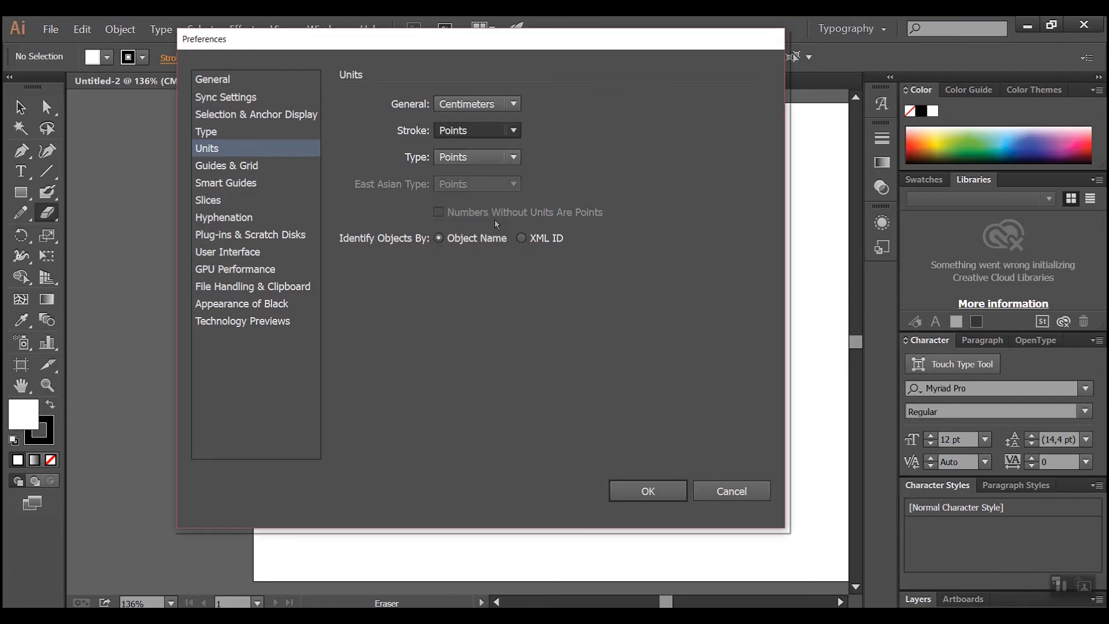
click(507, 158)
click(482, 217)
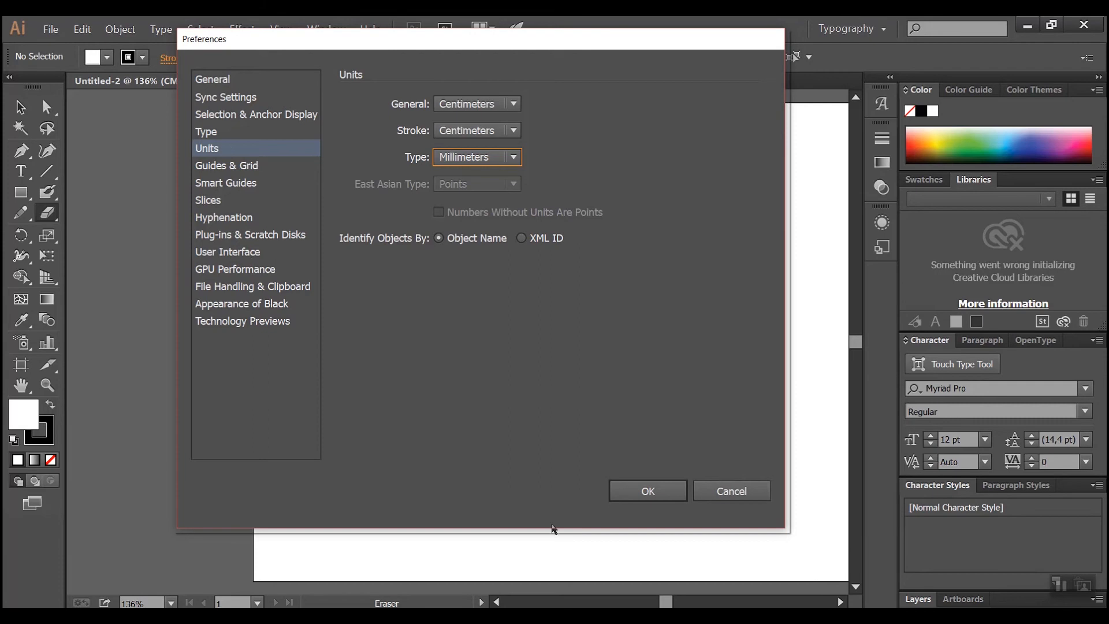
click(633, 501)
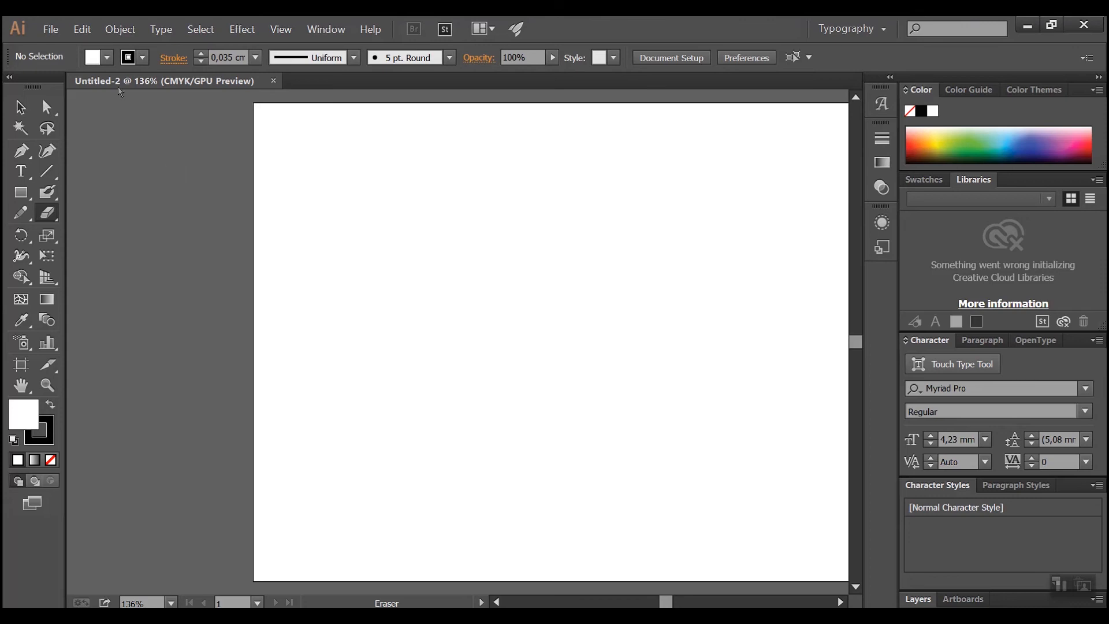
- Undock the toolbox so that it floats beside the artboard
drag(666, 602, 668, 603)
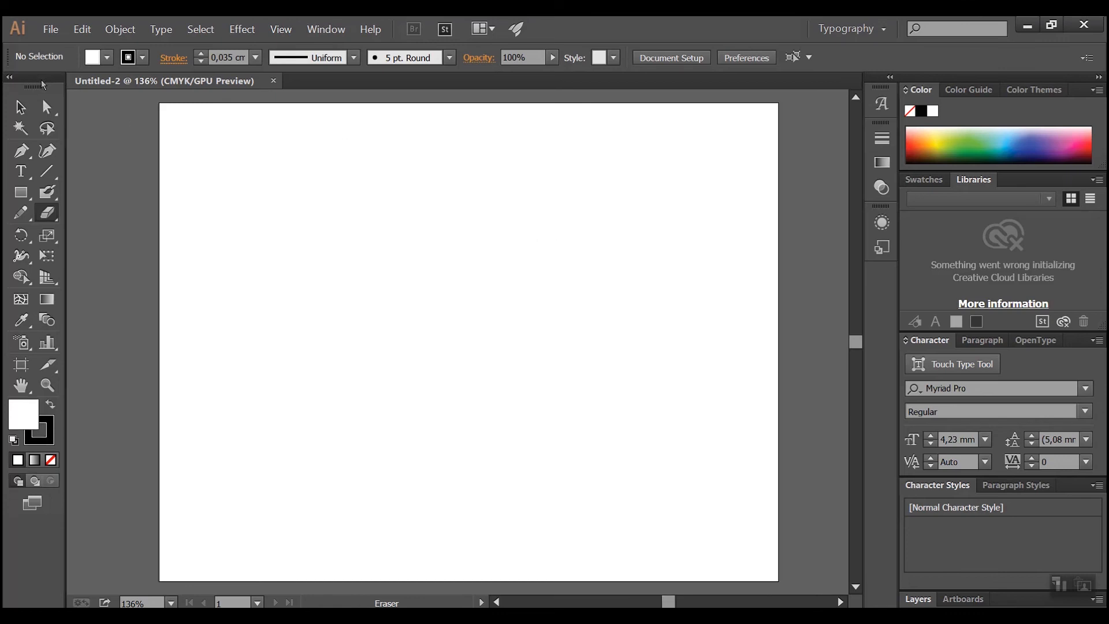
drag(43, 85, 40, 87)
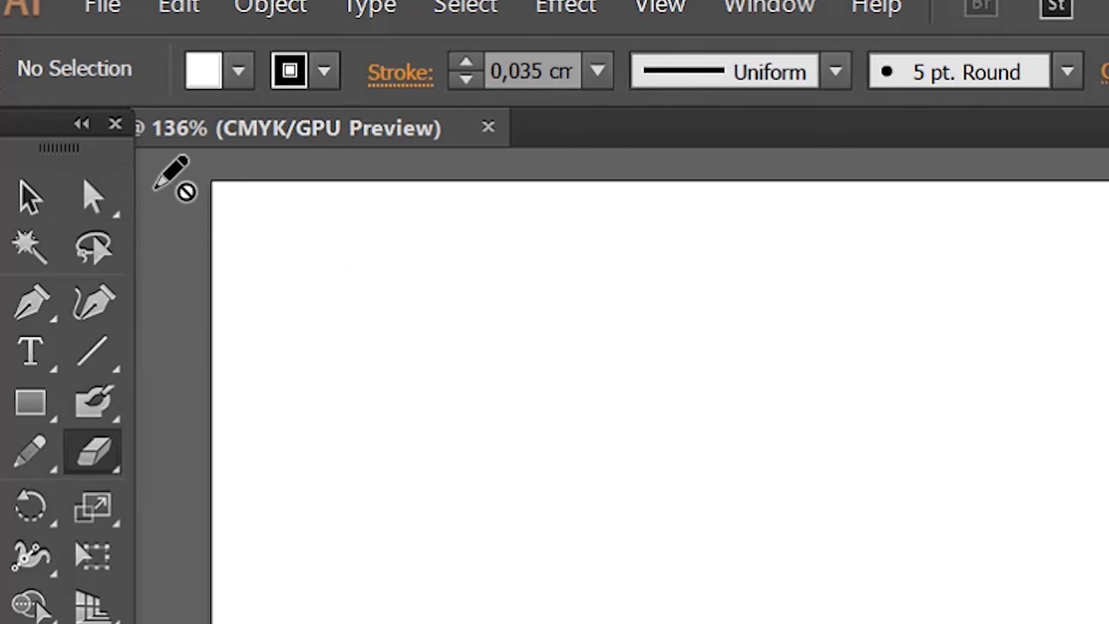
- Examine the tool variants grouped under the Direct Selection and Pen tools, and activate the Selection tool
click(94, 198)
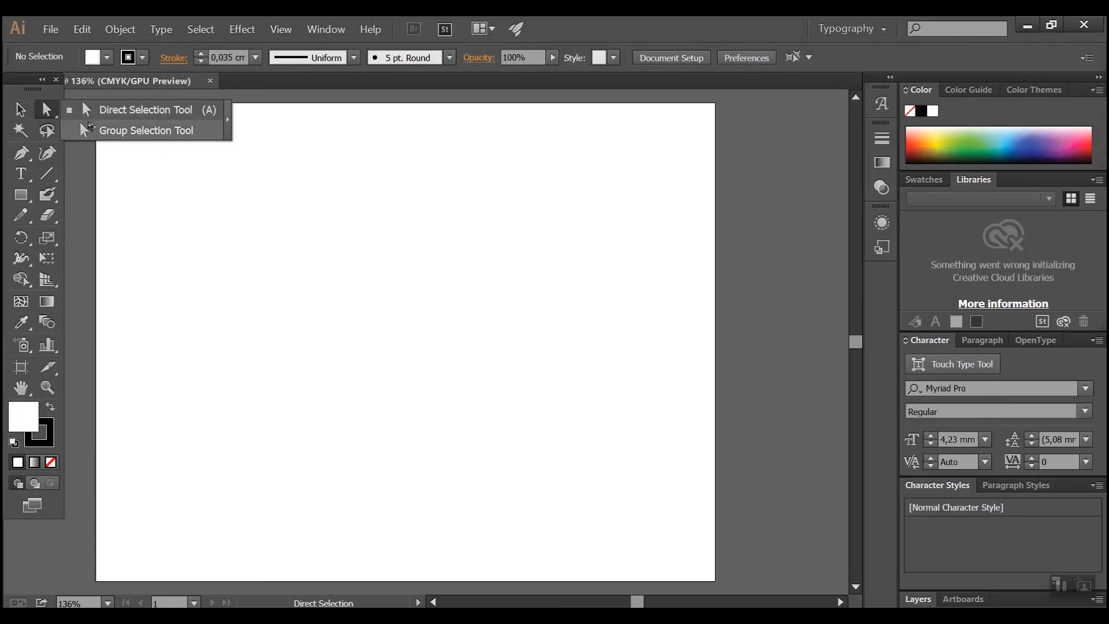
click(29, 110)
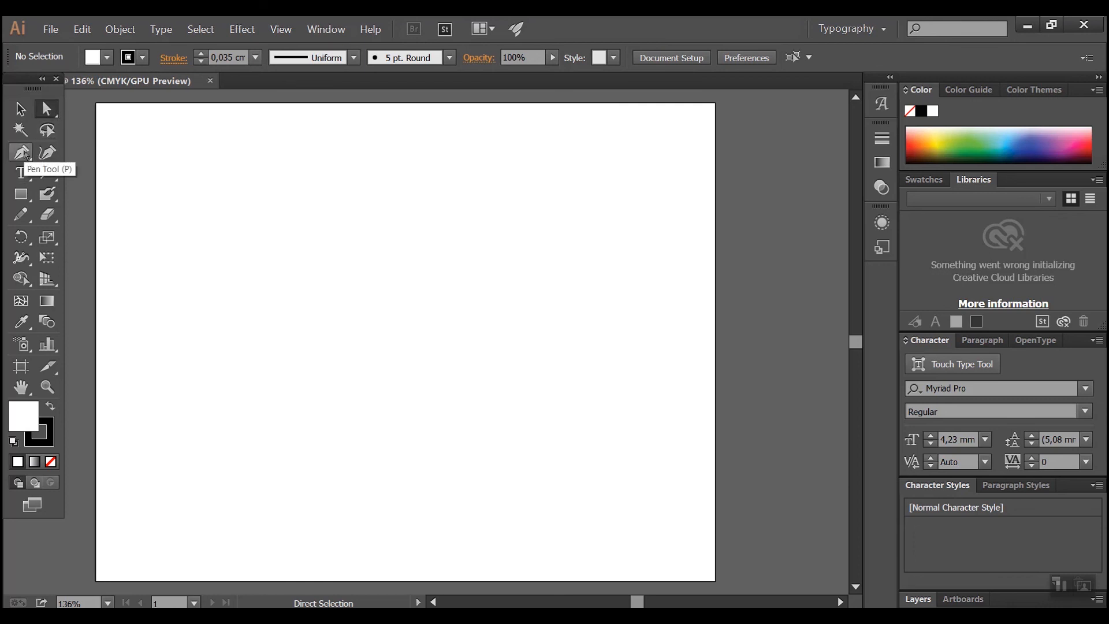
click(25, 156)
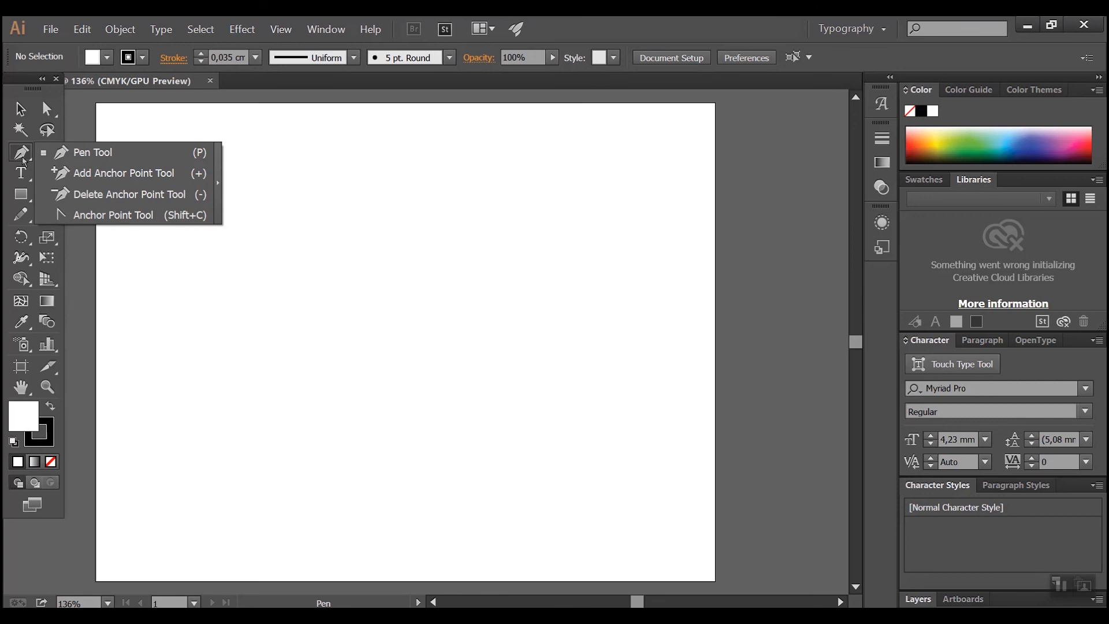
click(23, 157)
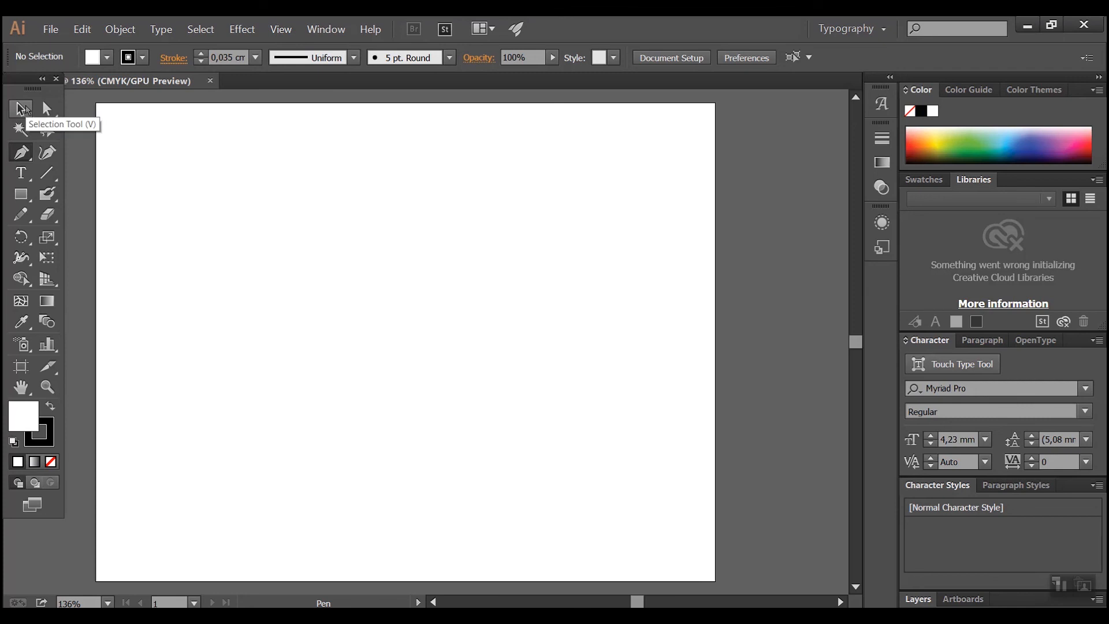
click(26, 111)
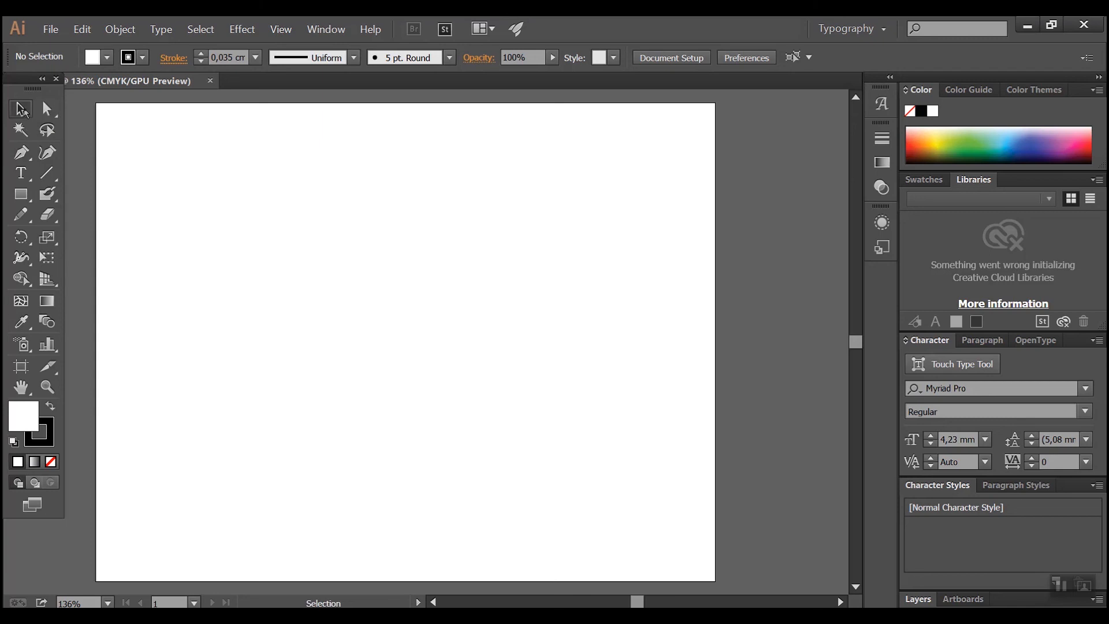